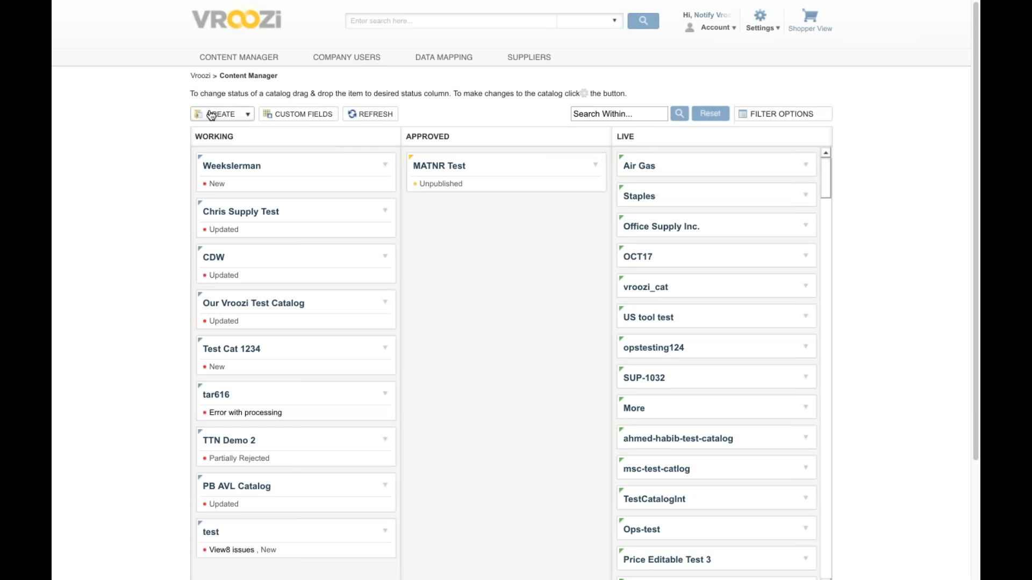
Step: Start a new catalog and name it Office Depot
{"action": "left_click", "coordinate": [212, 117]}
{"action": "left_click", "coordinate": [215, 130]}
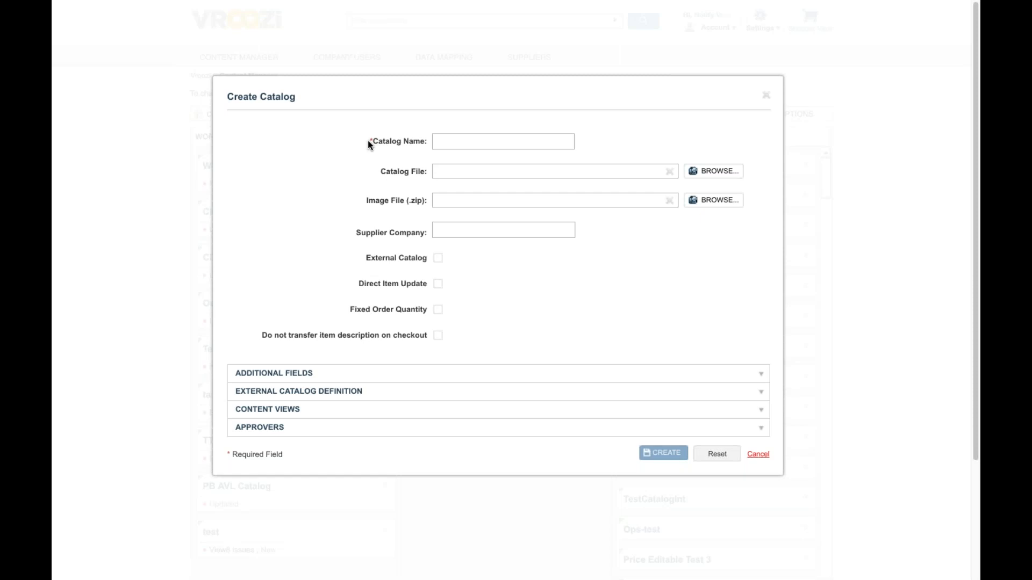
{"action": "left_click", "coordinate": [443, 141]}
{"action": "type", "text": "Office Depot"}
{"action": "left_click", "coordinate": [344, 166]}
Step: Assign Office Depot as the supplier company and enable the External Catalog and Search Allowed options
{"action": "left_click", "coordinate": [436, 229]}
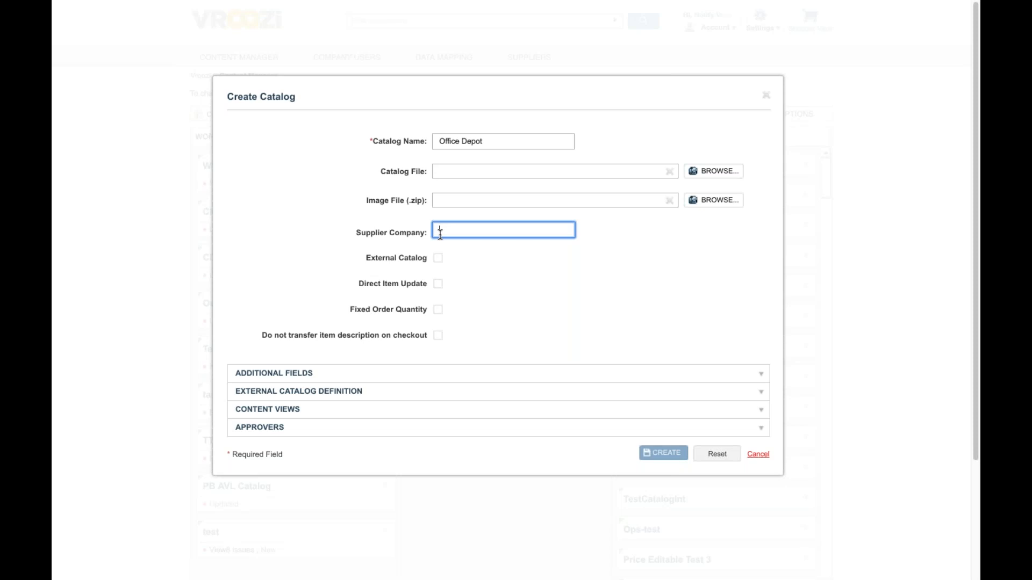
{"action": "type", "text": "Office "}
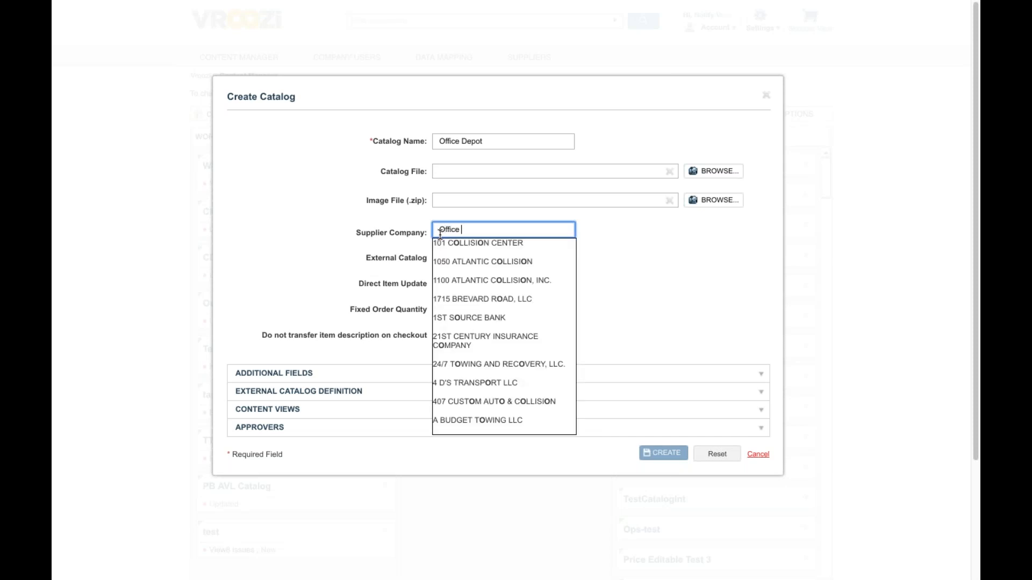
{"action": "type", "text": "Depot - SPECIAL ORDERS"}
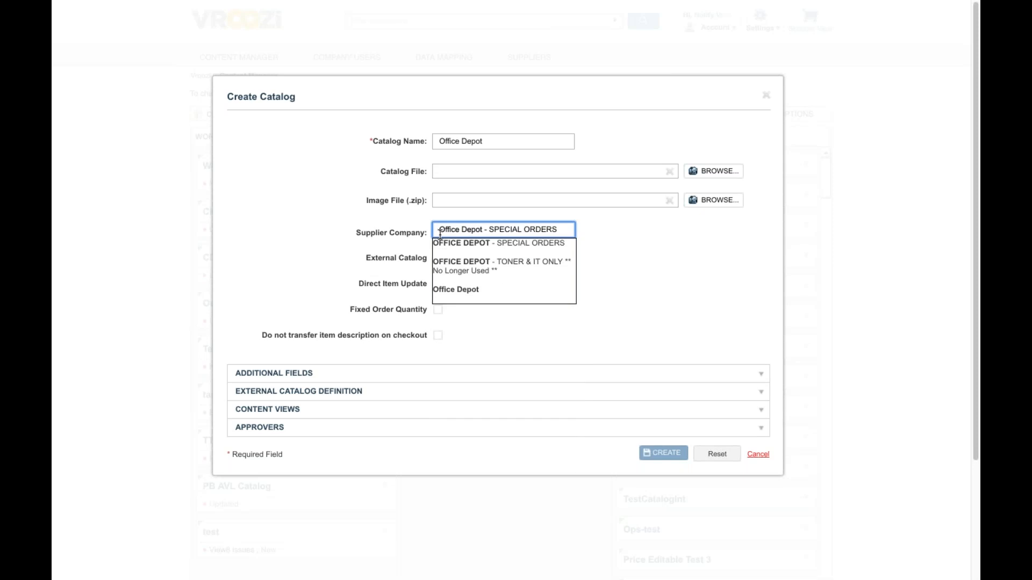
{"action": "left_click", "coordinate": [453, 291]}
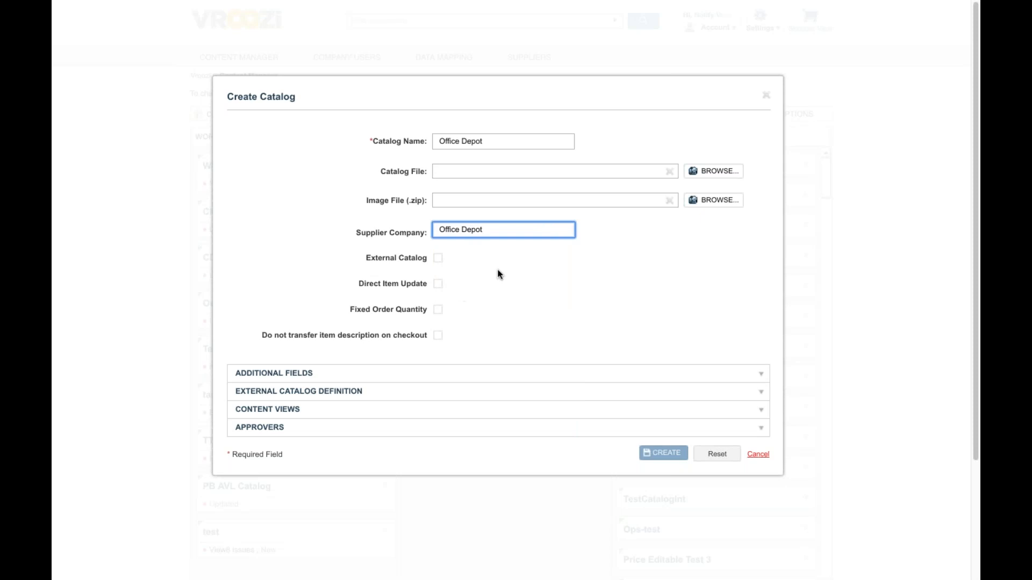
{"action": "left_click", "coordinate": [439, 259]}
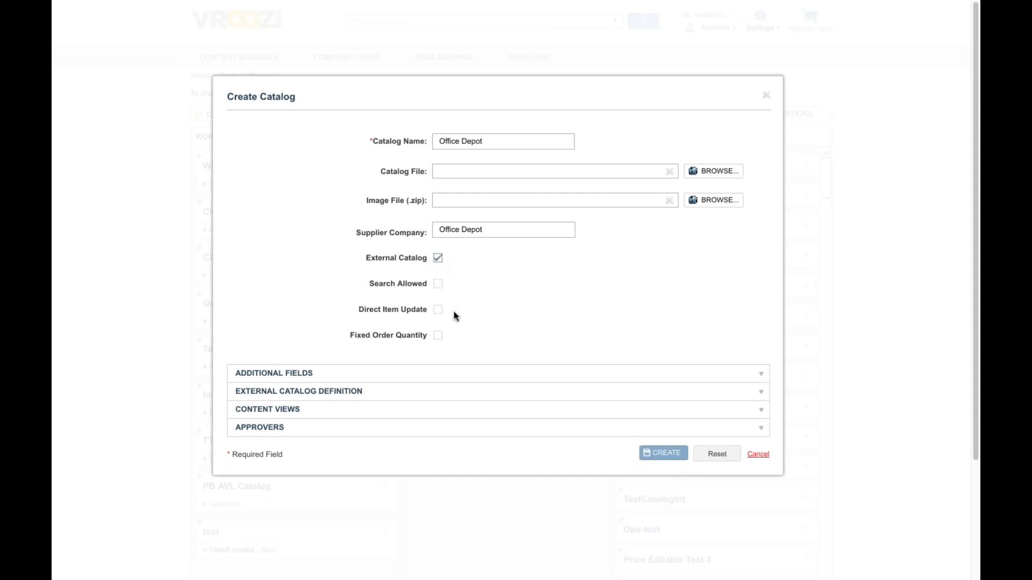
{"action": "left_click", "coordinate": [439, 285]}
Step: Examine the catalog's additional fields and the date and time picker for Catalog Start Date without choosing a date
{"action": "left_click", "coordinate": [634, 375]}
{"action": "scroll", "coordinate": [596, 437], "scroll_direction": "down", "scroll_amount": 3}
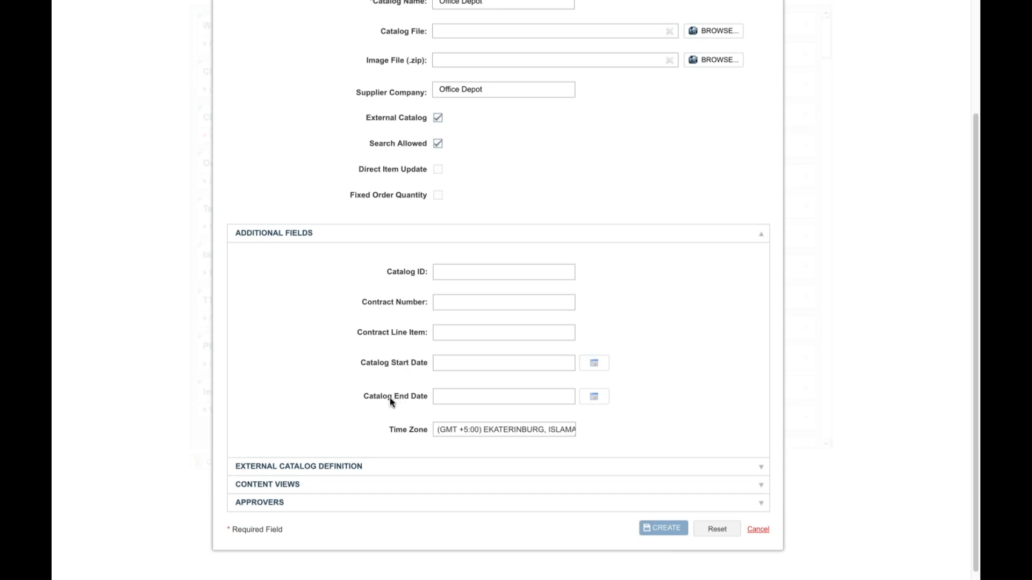
{"action": "left_click", "coordinate": [595, 366]}
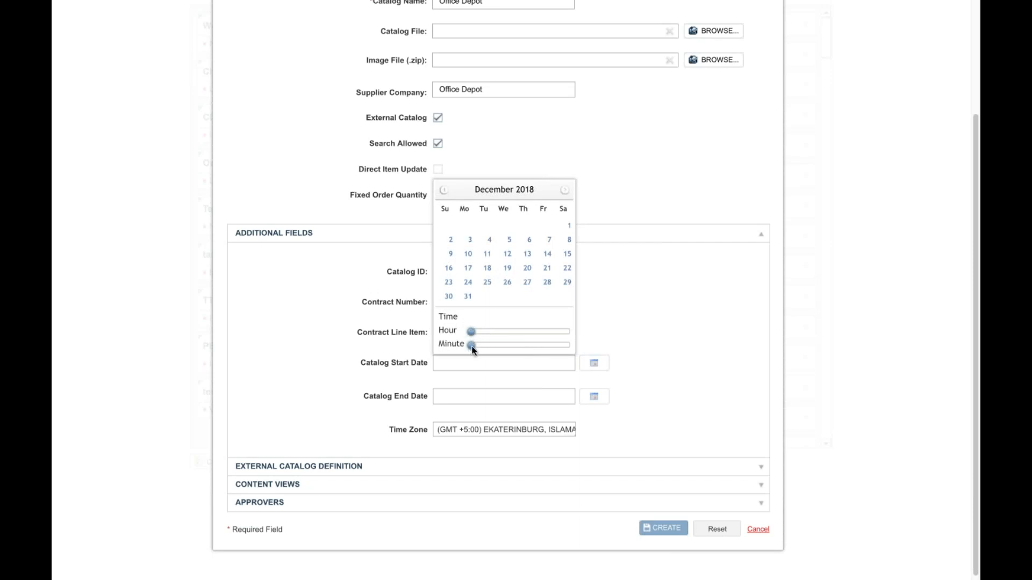
{"action": "left_click", "coordinate": [306, 364]}
{"action": "left_click", "coordinate": [306, 364]}
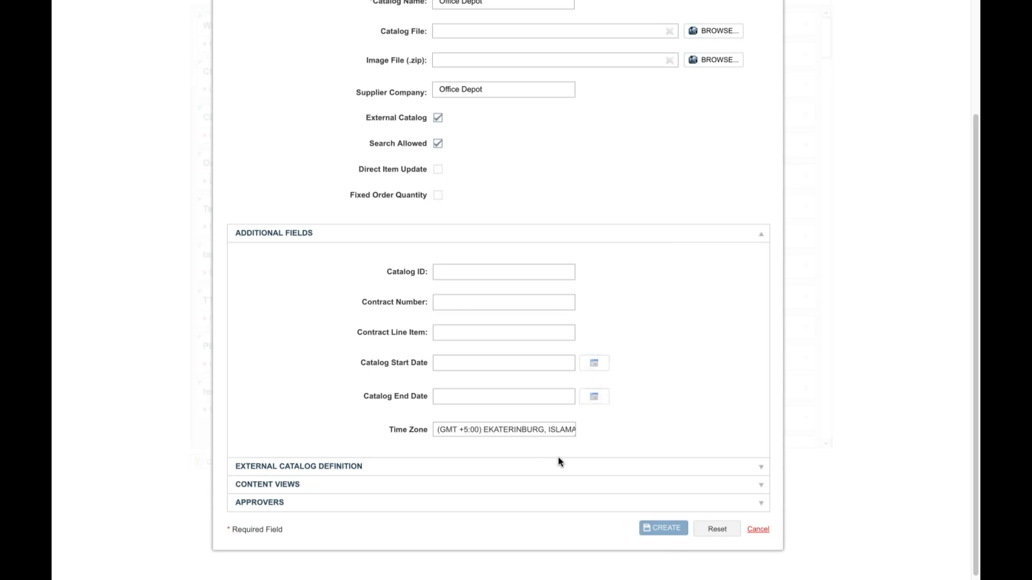
Step: In the external catalog definition, set the communication standard to OCI and keep POST as the method
{"action": "left_click", "coordinate": [680, 467]}
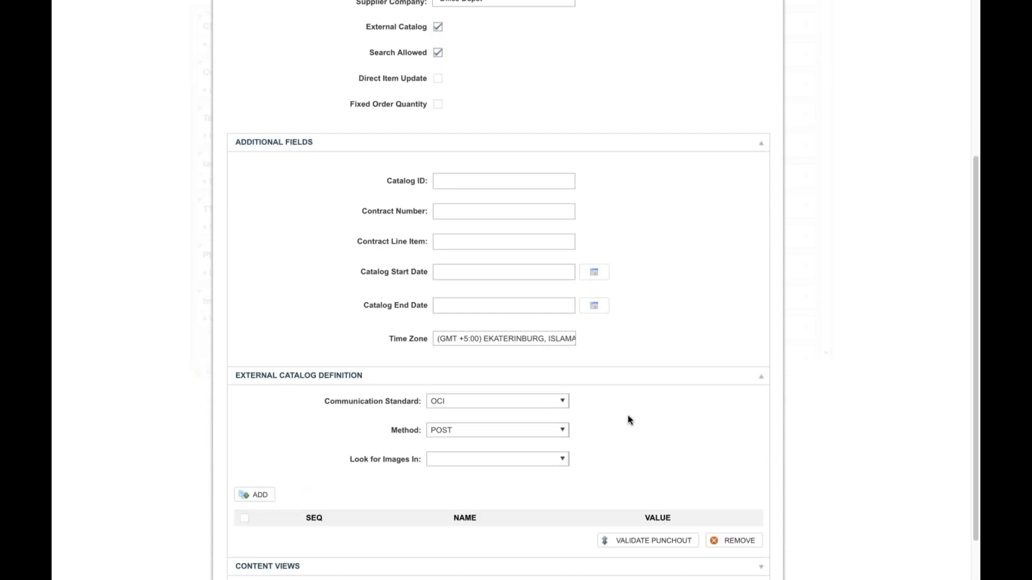
{"action": "left_click", "coordinate": [563, 404]}
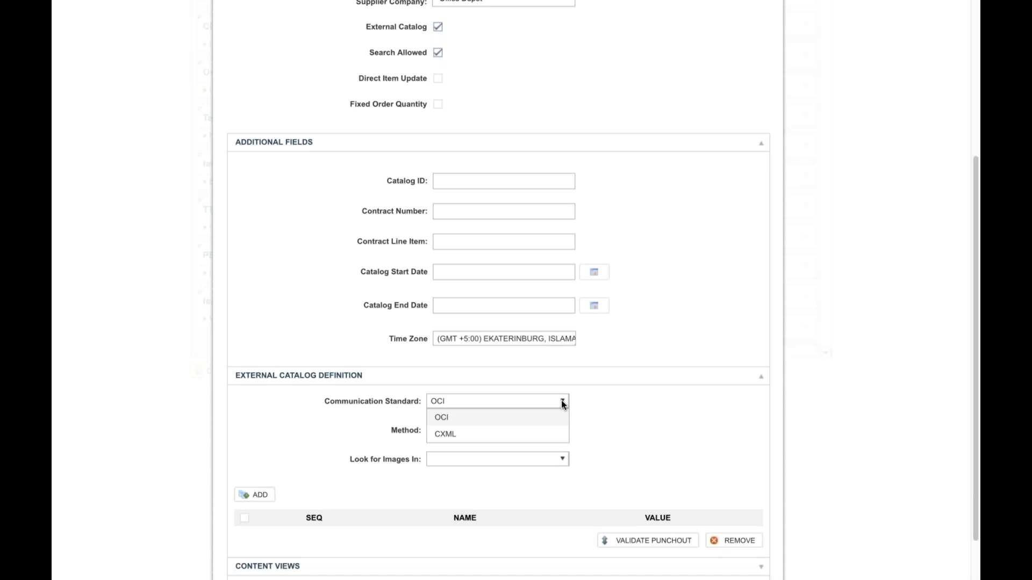
{"action": "left_click", "coordinate": [542, 419]}
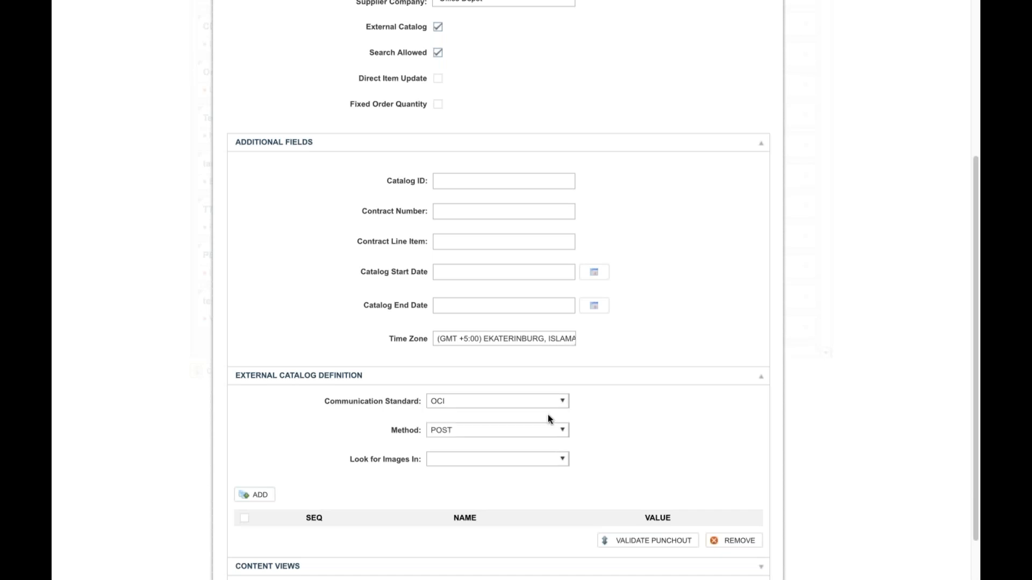
{"action": "scroll", "coordinate": [604, 418], "scroll_direction": "down", "scroll_amount": 1}
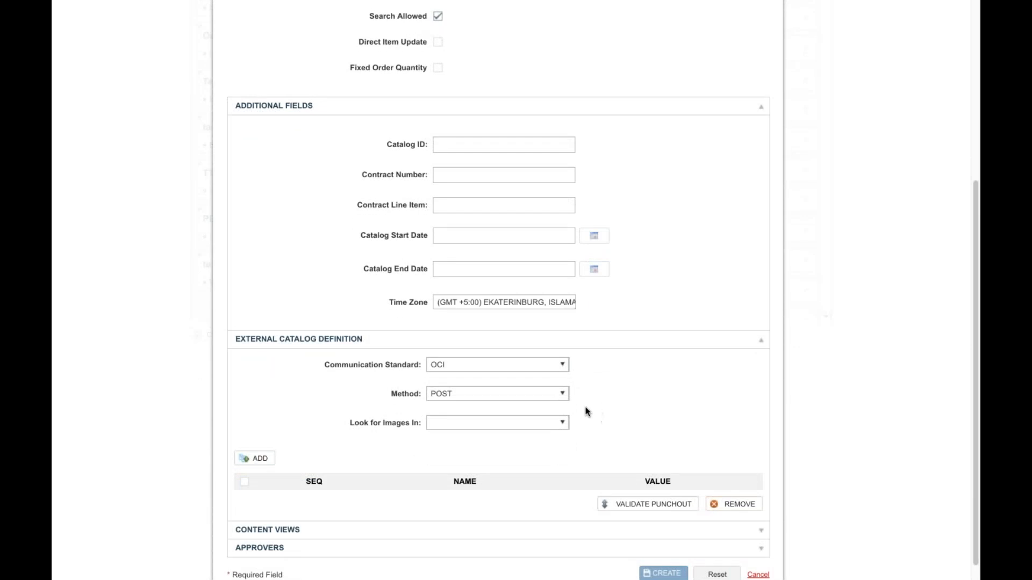
{"action": "left_click", "coordinate": [566, 398]}
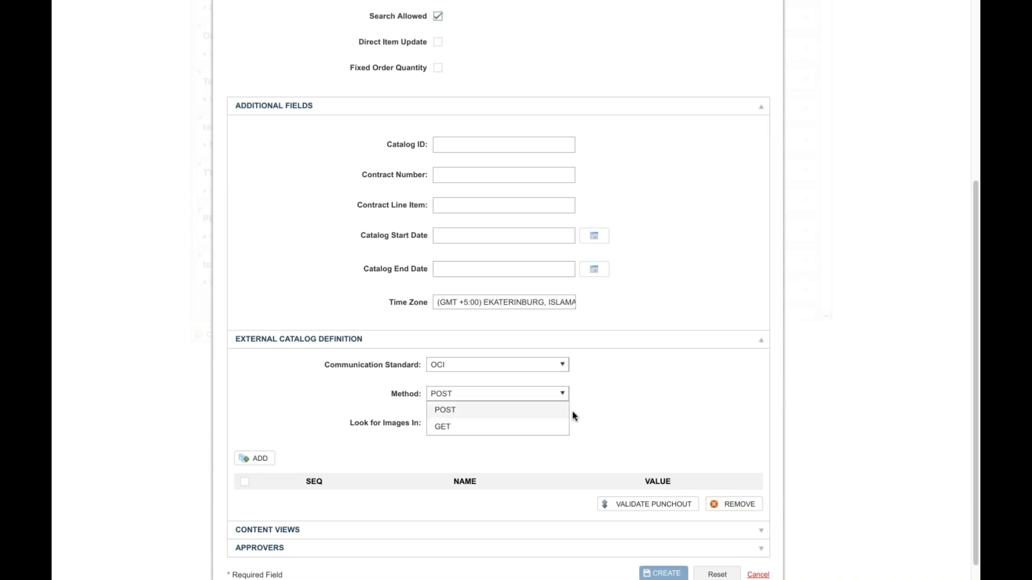
{"action": "scroll", "coordinate": [600, 402], "scroll_direction": "down", "scroll_amount": 1}
{"action": "left_click", "coordinate": [603, 399]}
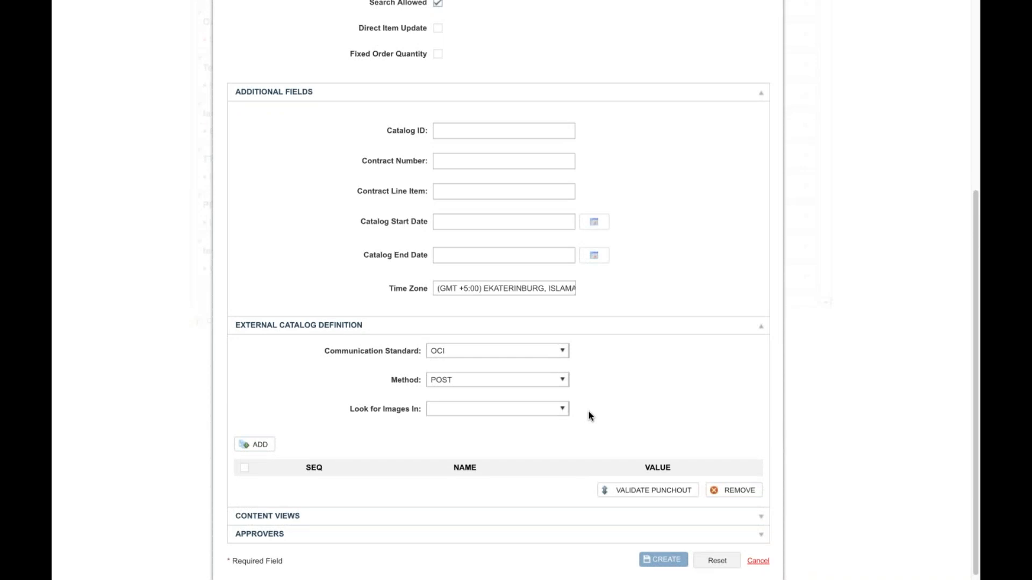
{"action": "scroll", "coordinate": [590, 416], "scroll_direction": "down", "scroll_amount": 1}
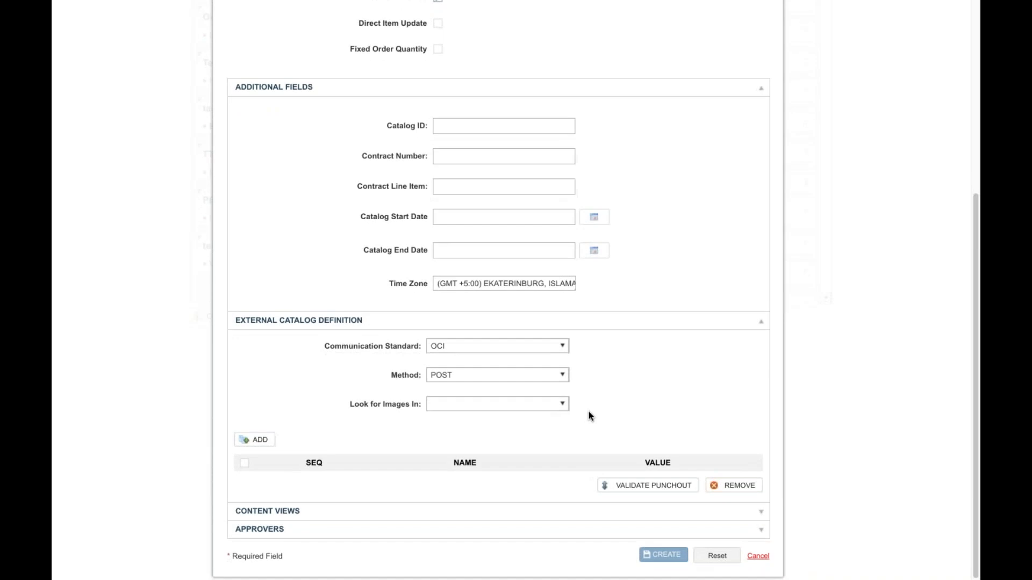
Step: Add a name and value parameter row to the external catalog definition and validate the punchout
{"action": "left_click", "coordinate": [256, 442]}
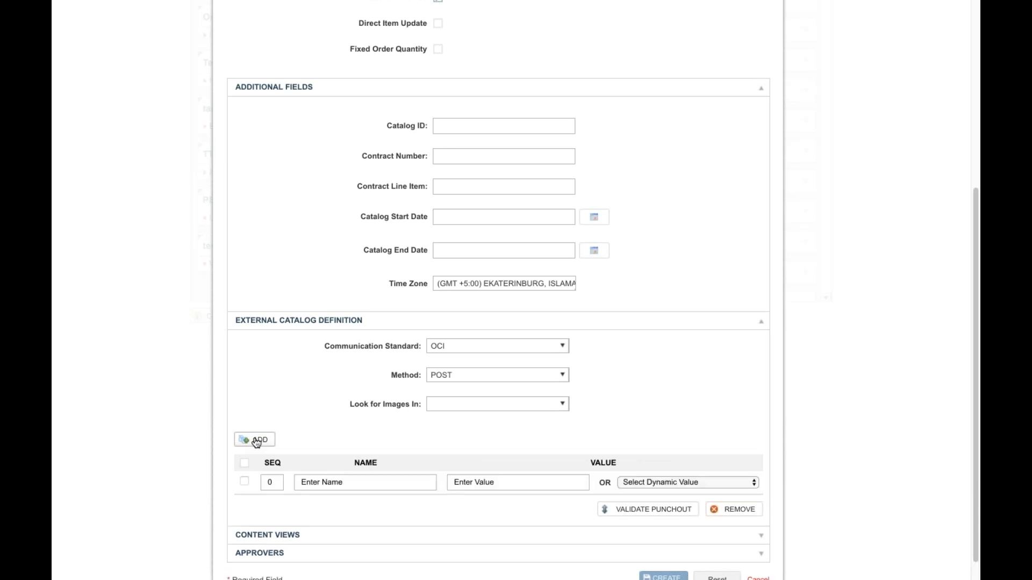
{"action": "scroll", "coordinate": [307, 445], "scroll_direction": "down", "scroll_amount": 1}
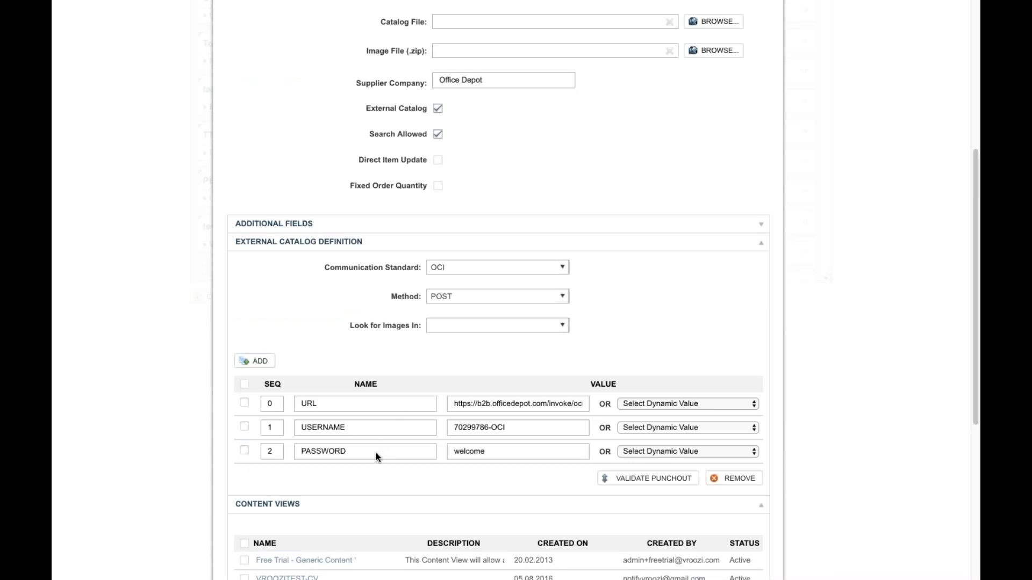
{"action": "left_click", "coordinate": [627, 478]}
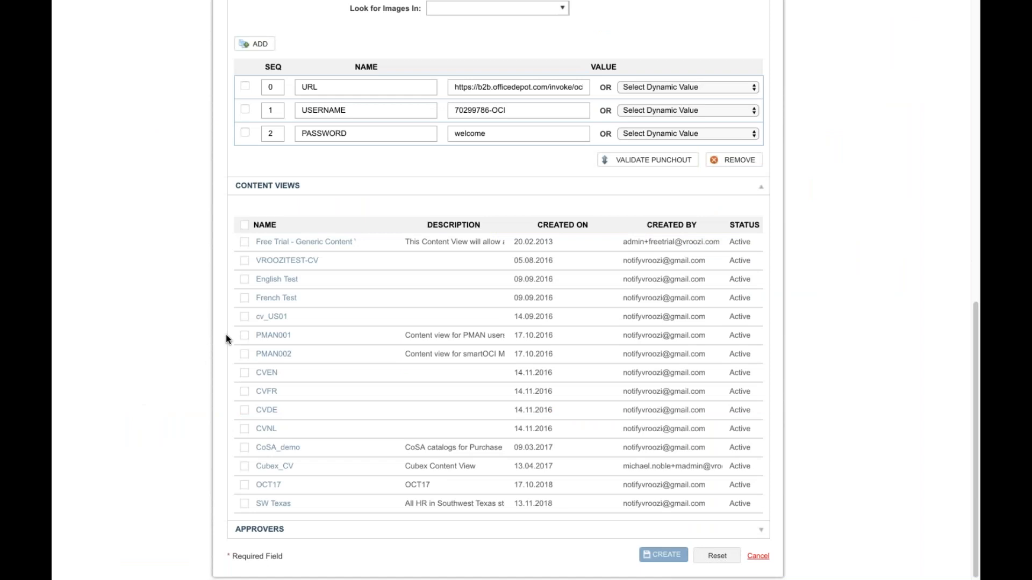
Step: Assign the content views PMAN001 and PMAN002 to the catalog and select the buyer account as its approver
{"action": "left_click", "coordinate": [244, 354]}
{"action": "left_click", "coordinate": [244, 335]}
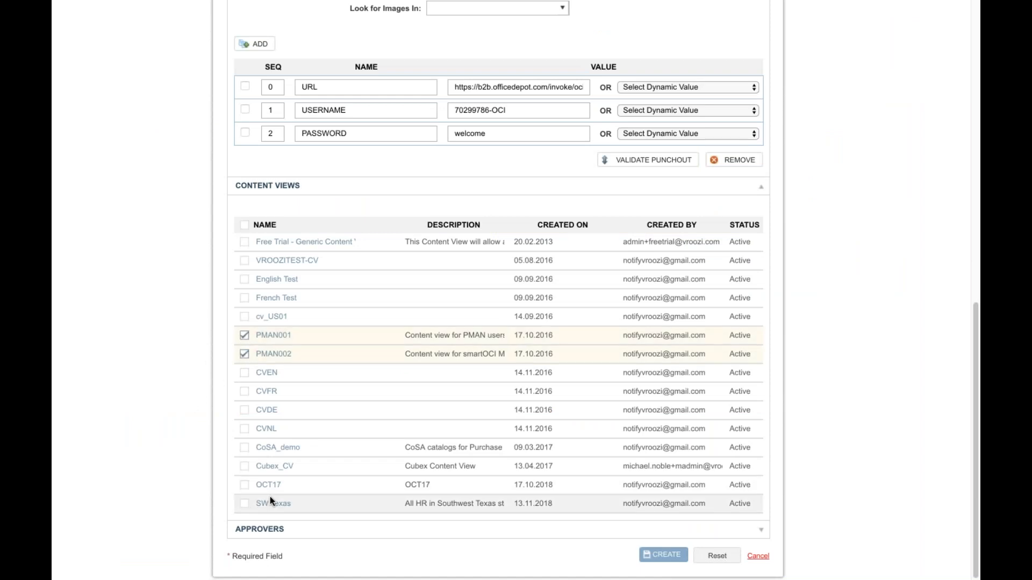
{"action": "left_click", "coordinate": [260, 529]}
{"action": "scroll", "coordinate": [261, 528], "scroll_direction": "down", "scroll_amount": 2}
{"action": "scroll", "coordinate": [267, 519], "scroll_direction": "down", "scroll_amount": 1}
{"action": "left_click", "coordinate": [244, 520]}
{"action": "scroll", "coordinate": [505, 566], "scroll_direction": "down", "scroll_amount": 1}
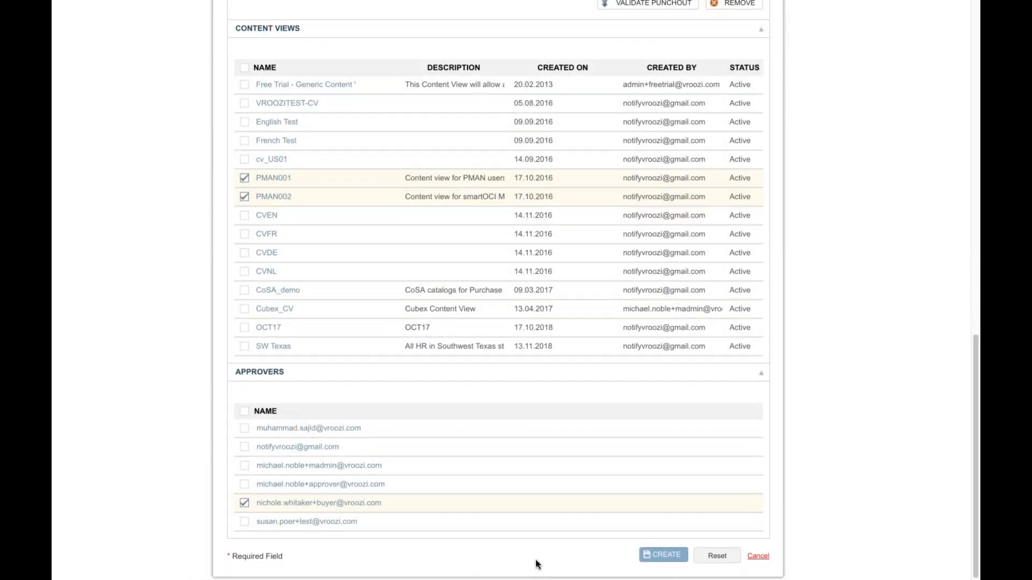
Step: Create the Office Depot catalog and approve it by moving it from Working to Approved
{"action": "left_click", "coordinate": [668, 557]}
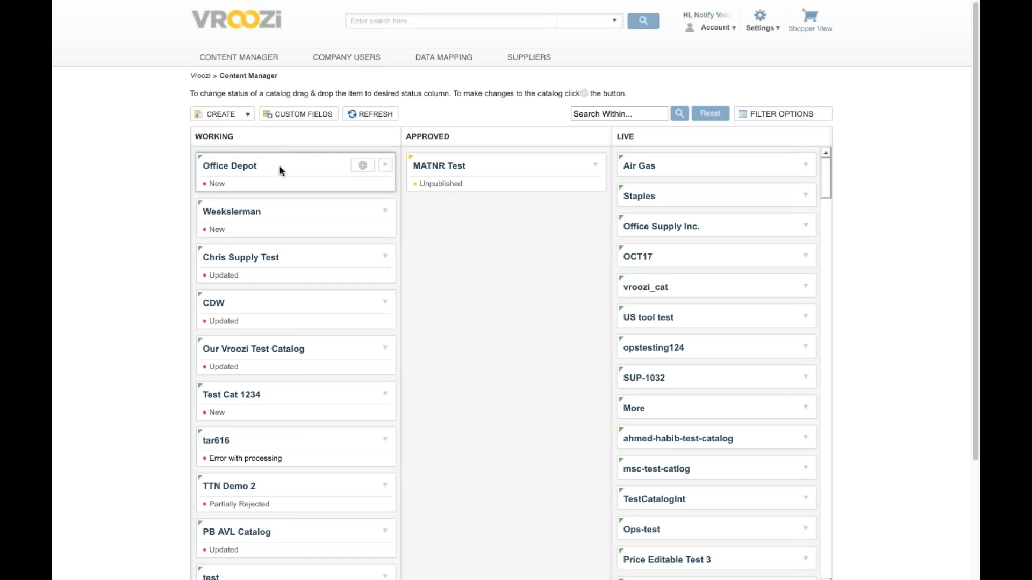
{"action": "left_click_drag", "start_coordinate": [276, 166], "coordinate": [488, 222]}
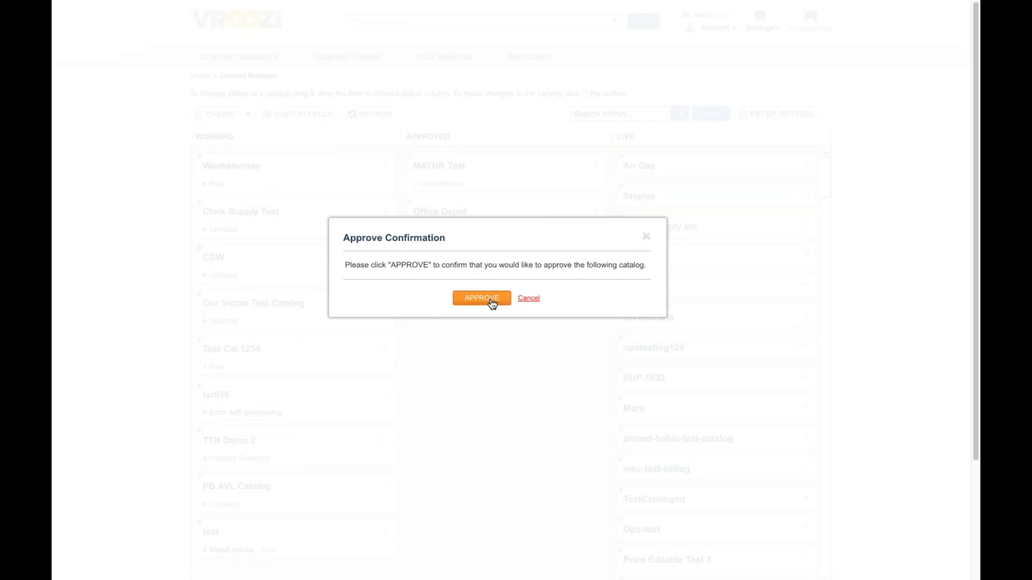
{"action": "left_click", "coordinate": [481, 299]}
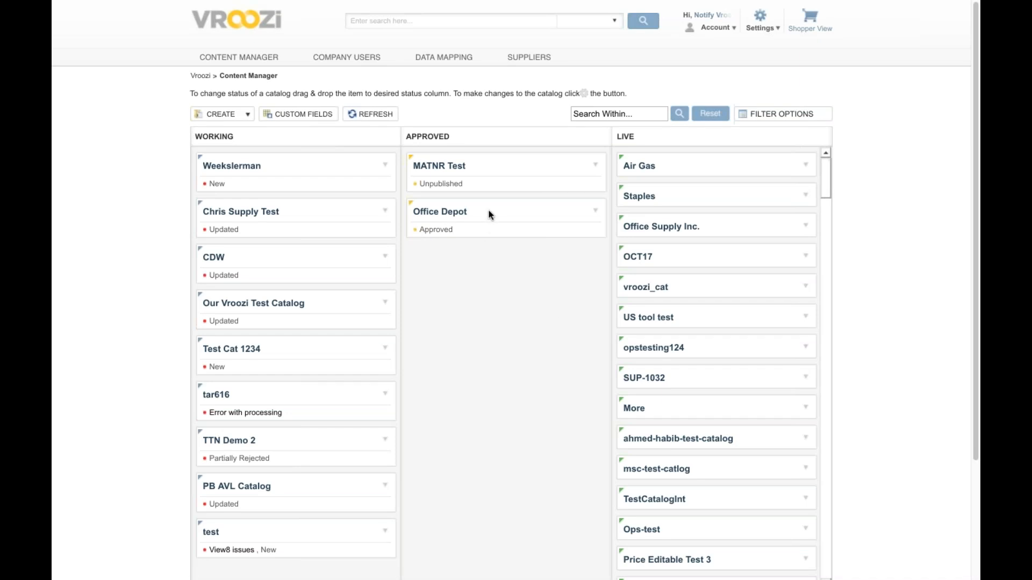
Step: Publish the Office Depot catalog by moving it from Approved to Live and confirming the publication
{"action": "left_click_drag", "start_coordinate": [509, 214], "coordinate": [728, 161]}
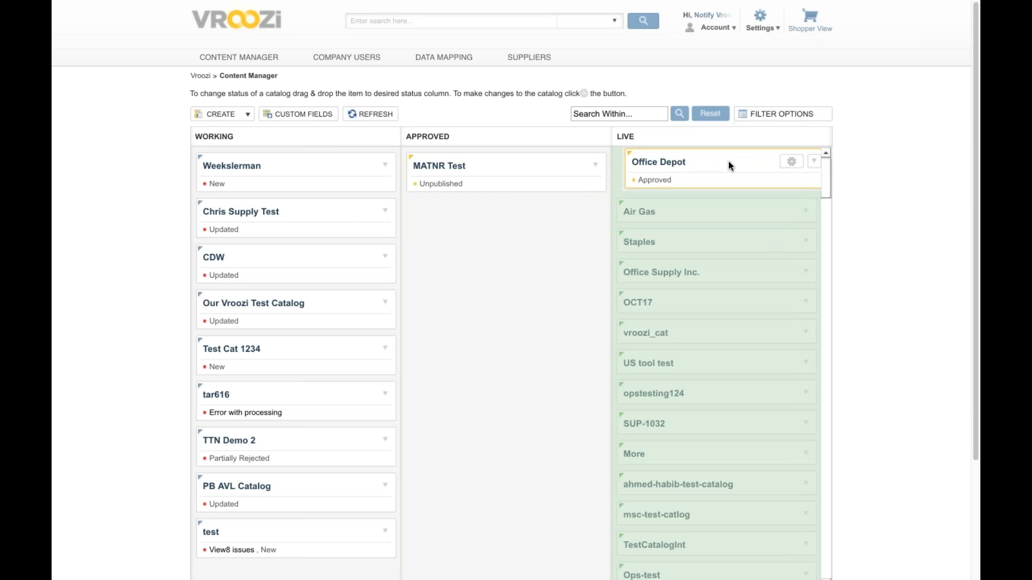
{"action": "left_click", "coordinate": [492, 299]}
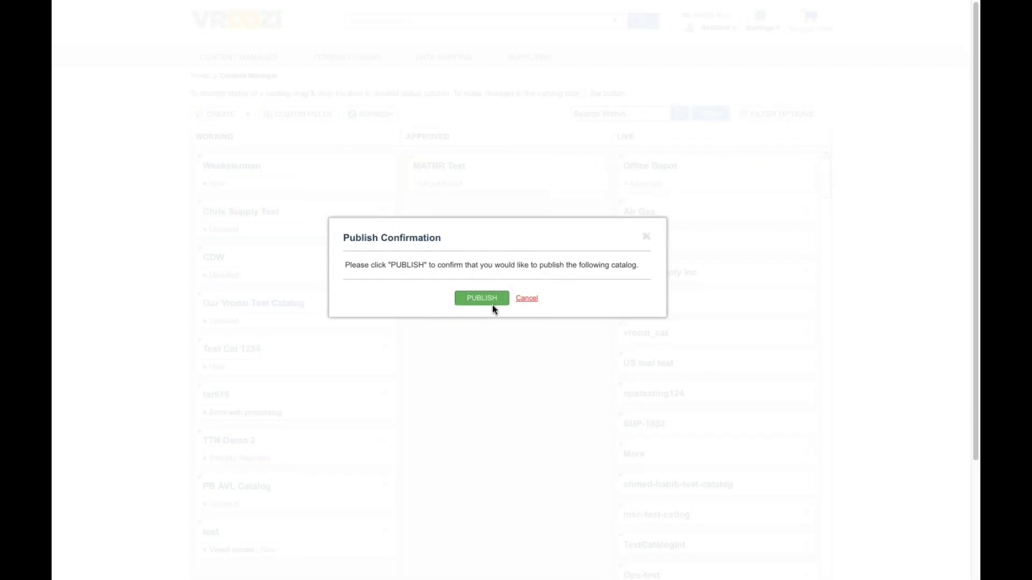
{"action": "left_click", "coordinate": [480, 300]}
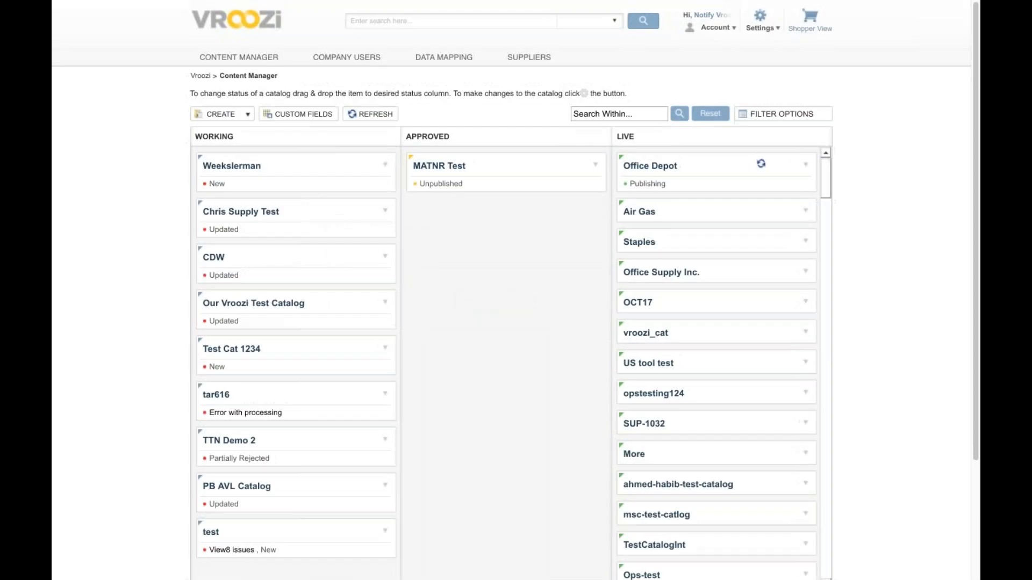